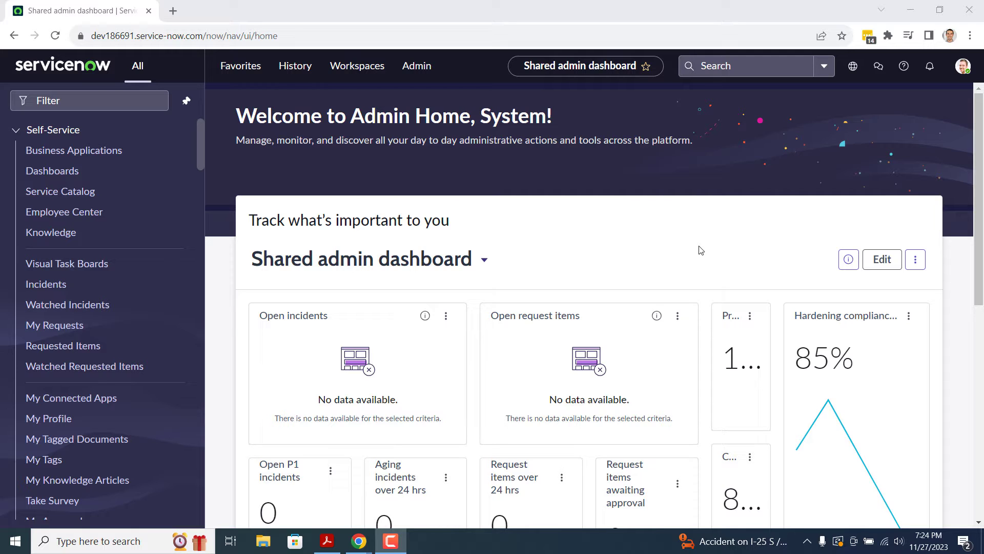
- Search the navigator for 'Tables' and open System Definition > Tables
{"action": "left_click", "coordinate": [103, 106]}
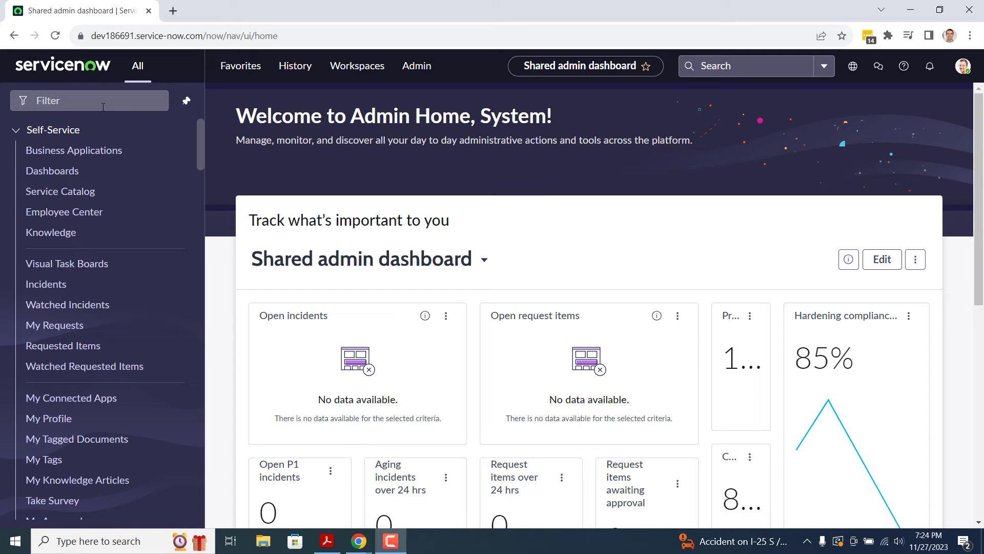
{"action": "type", "text": "Tables"}
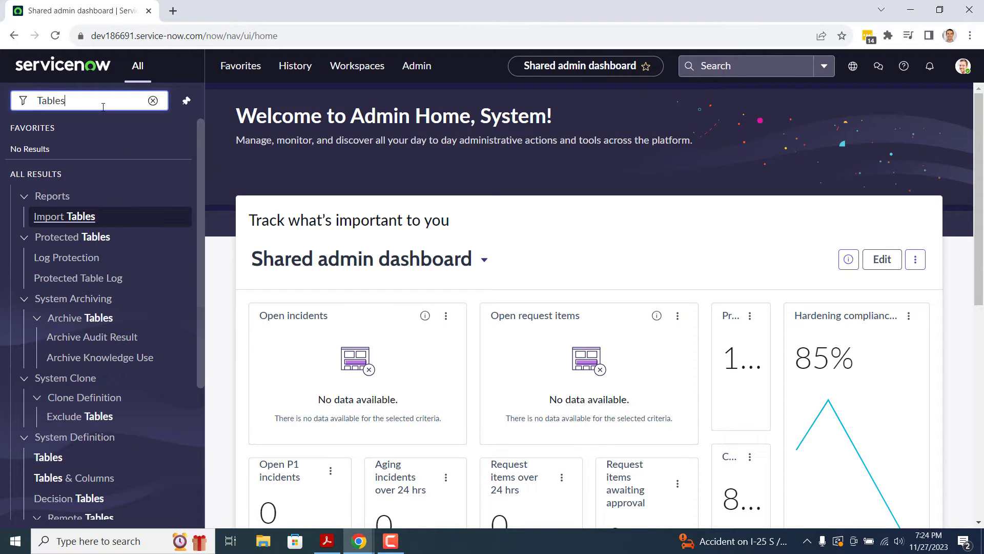
{"action": "left_click", "coordinate": [52, 460]}
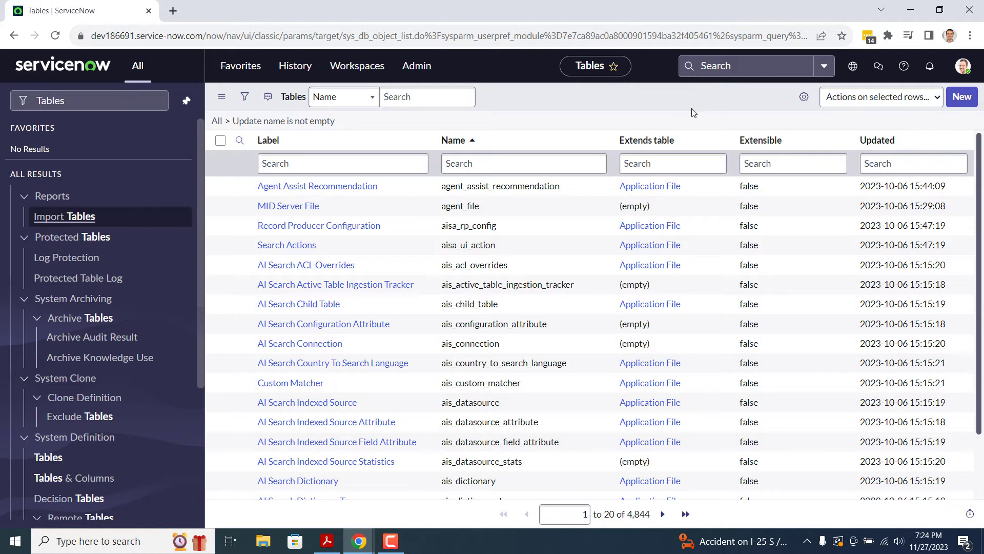
- Start a new table labelled 'Stockroom shelves' so name u_stockroom_shelves and its menu auto-fill
{"action": "left_click", "coordinate": [961, 96]}
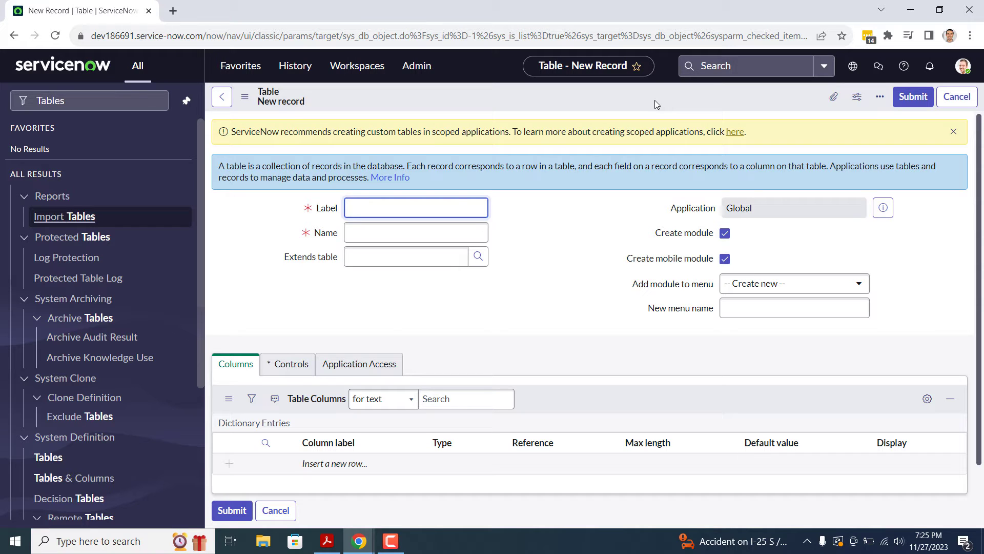
{"action": "left_click", "coordinate": [577, 270]}
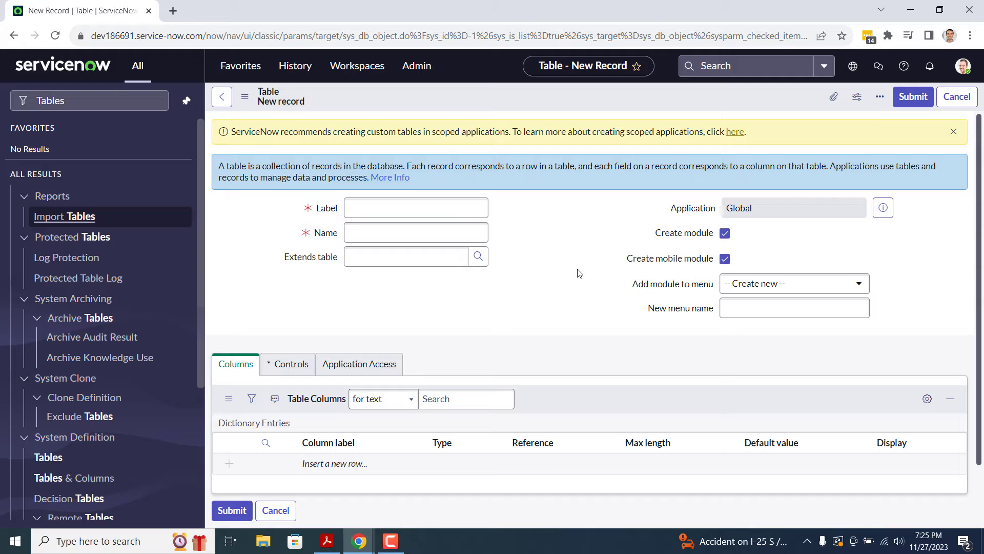
{"action": "left_click", "coordinate": [466, 201]}
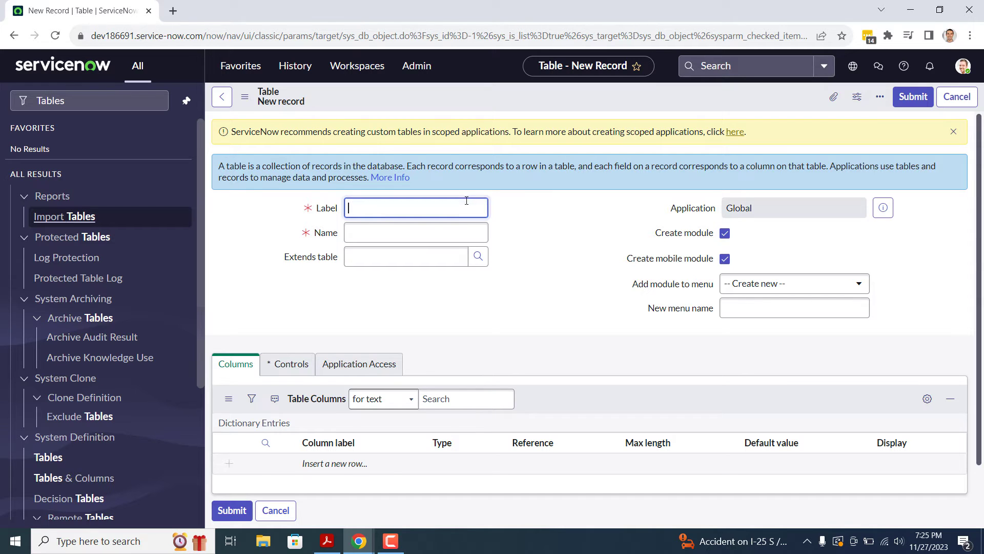
{"action": "type", "text": "s"}
{"action": "key", "text": "BackSpace"}
{"action": "type", "text": "Stockroom shelves"}
{"action": "left_click", "coordinate": [551, 230]}
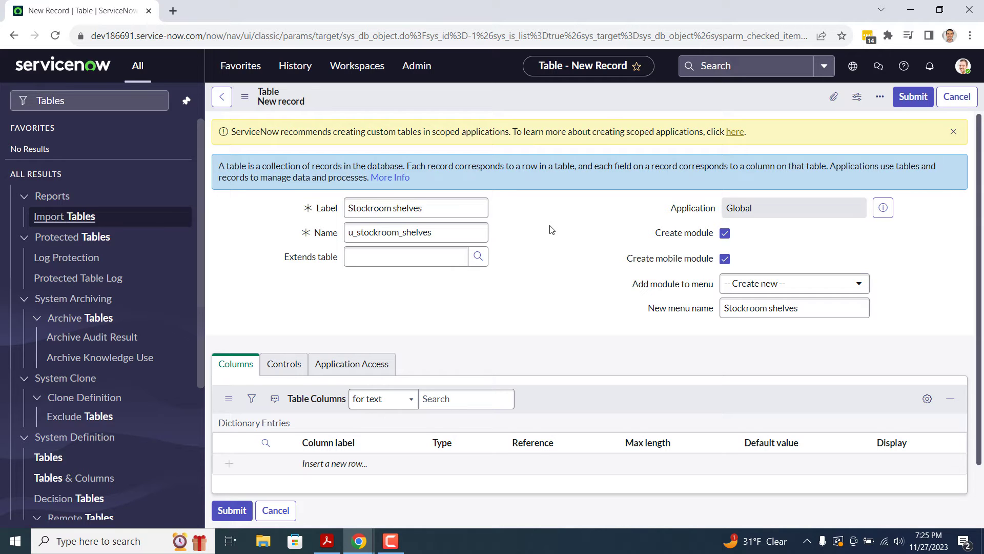
- Set 'Add module to menu' to the existing Asset menu
{"action": "left_click", "coordinate": [813, 293]}
{"action": "type", "text": "Asset"}
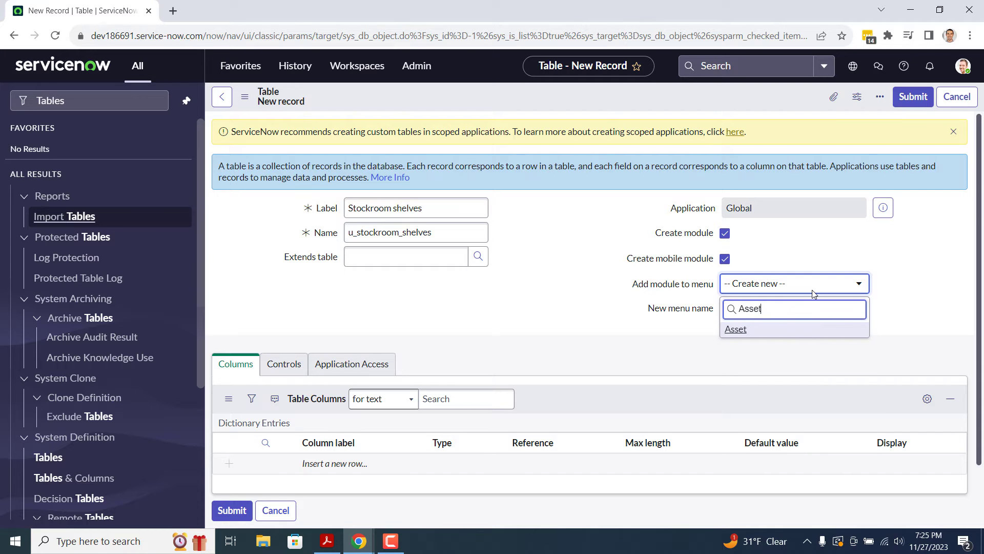
{"action": "left_click", "coordinate": [780, 332]}
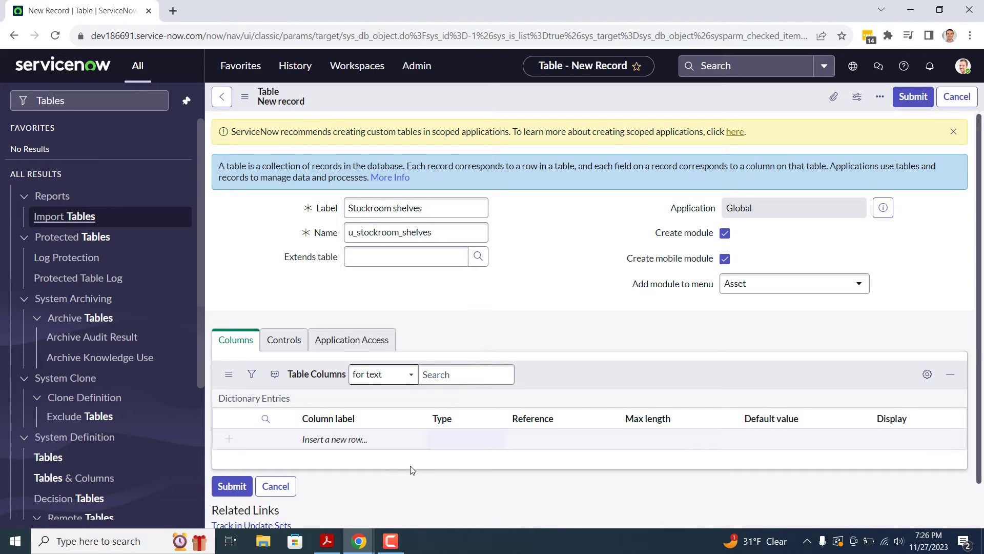
- Add String columns 'Shelf number' and 'Shelf aisle' to the new table
{"action": "left_click", "coordinate": [359, 440]}
{"action": "type", "text": "Shelf number"}
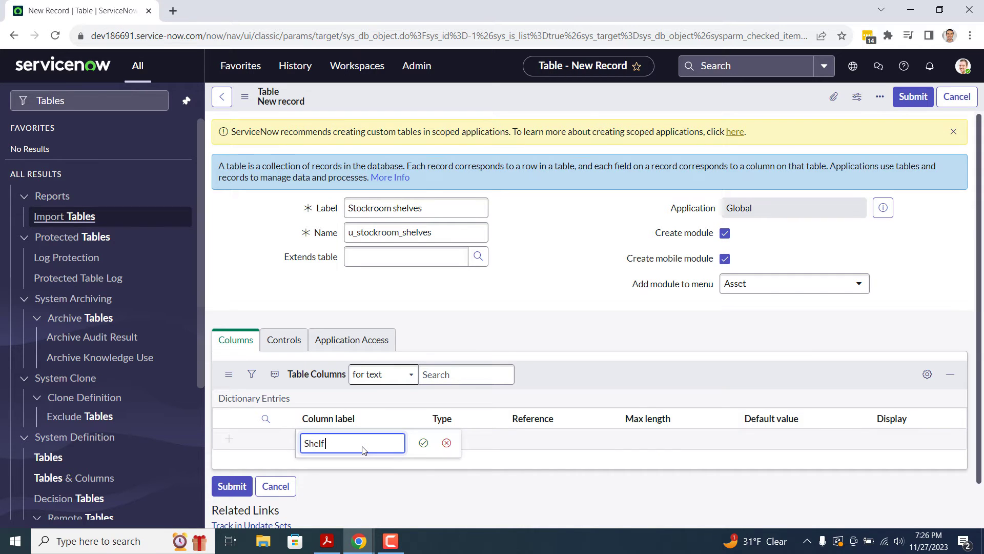
{"action": "left_click", "coordinate": [424, 442]}
{"action": "left_click", "coordinate": [449, 440]}
{"action": "type", "text": "Str"}
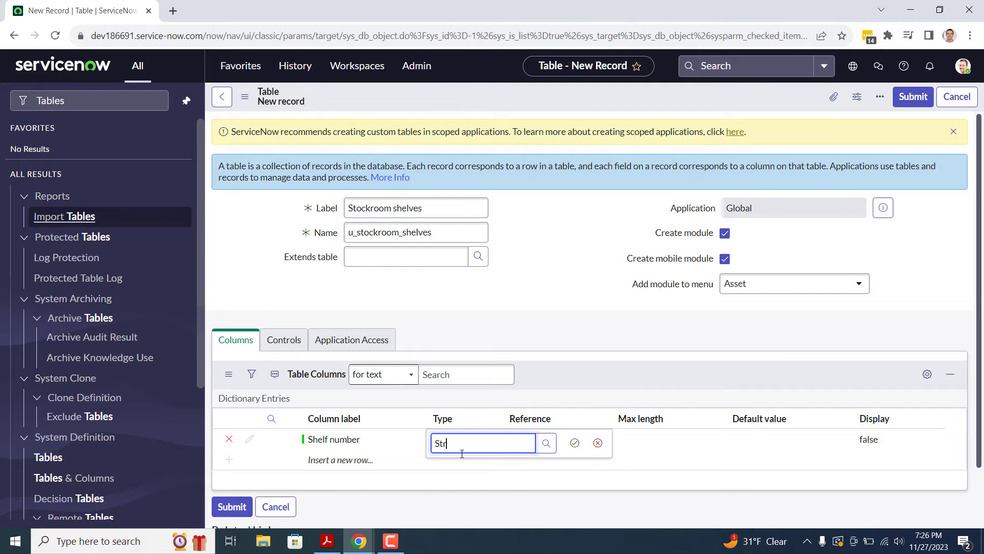
{"action": "left_click", "coordinate": [462, 477]}
{"action": "left_click", "coordinate": [574, 442]}
{"action": "left_click", "coordinate": [365, 459]}
{"action": "type", "text": "Shelf aisle"}
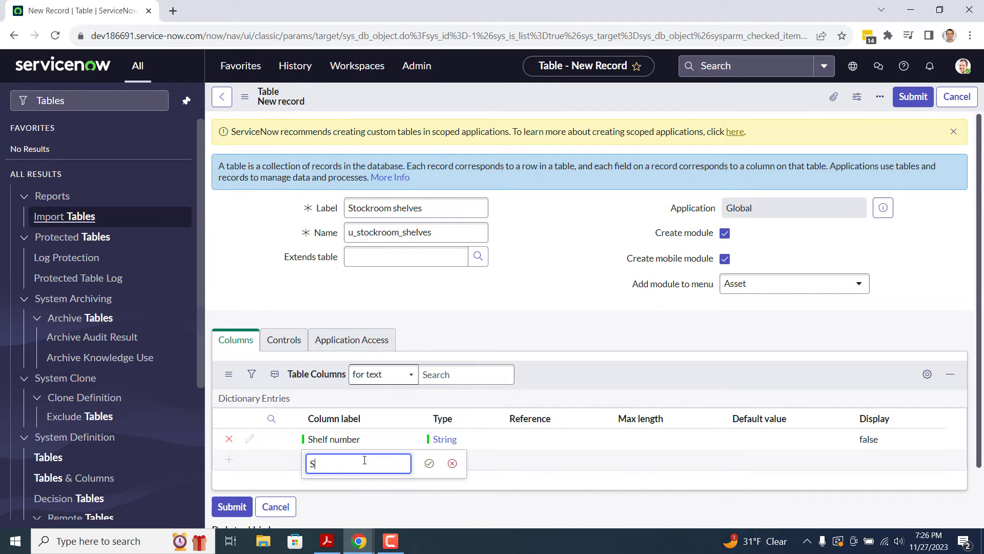
{"action": "left_click", "coordinate": [429, 463]}
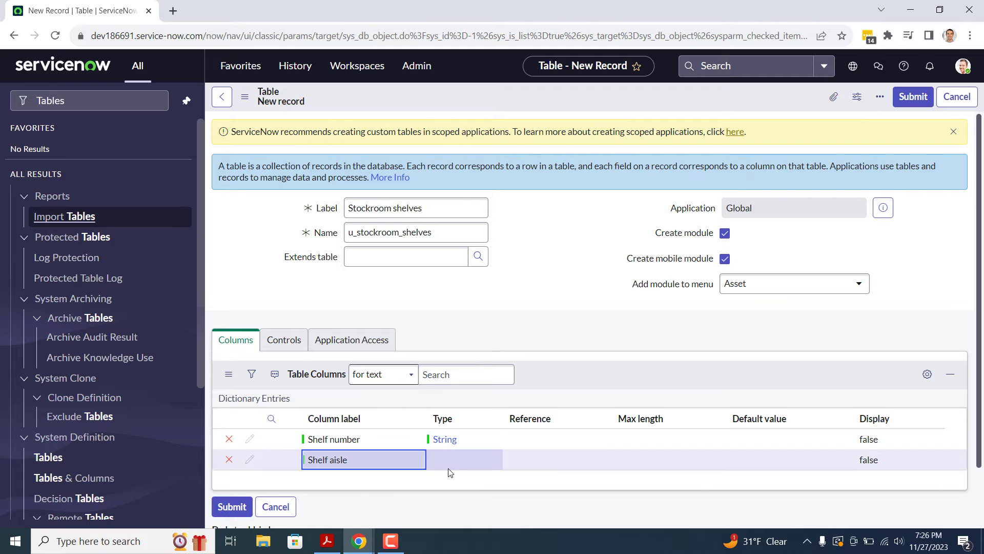
{"action": "left_click", "coordinate": [447, 460]}
{"action": "type", "text": "String"}
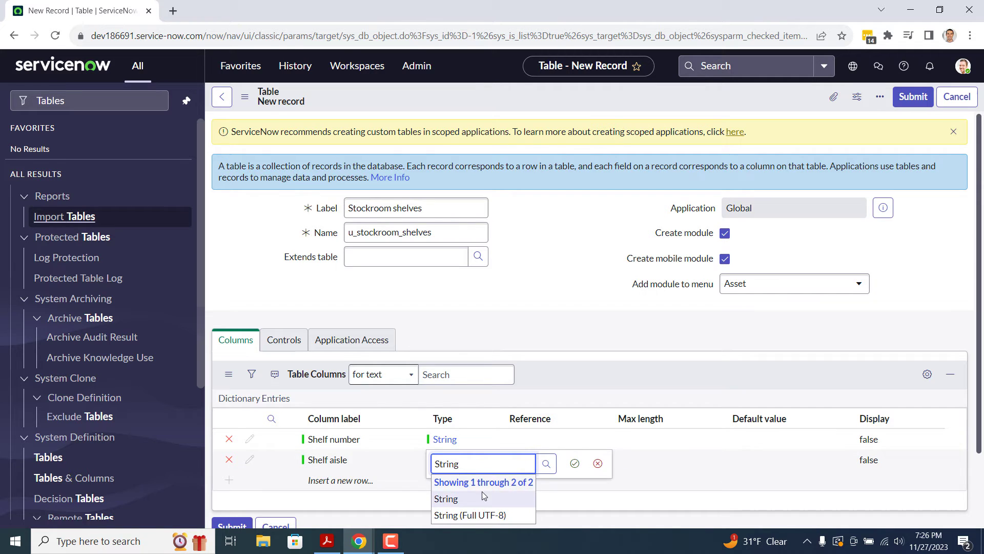
{"action": "left_click", "coordinate": [482, 496]}
{"action": "left_click", "coordinate": [574, 463]}
- Add a 'Shelf row' column of type String
{"action": "left_click", "coordinate": [342, 480]}
{"action": "type", "text": "Shelf row"}
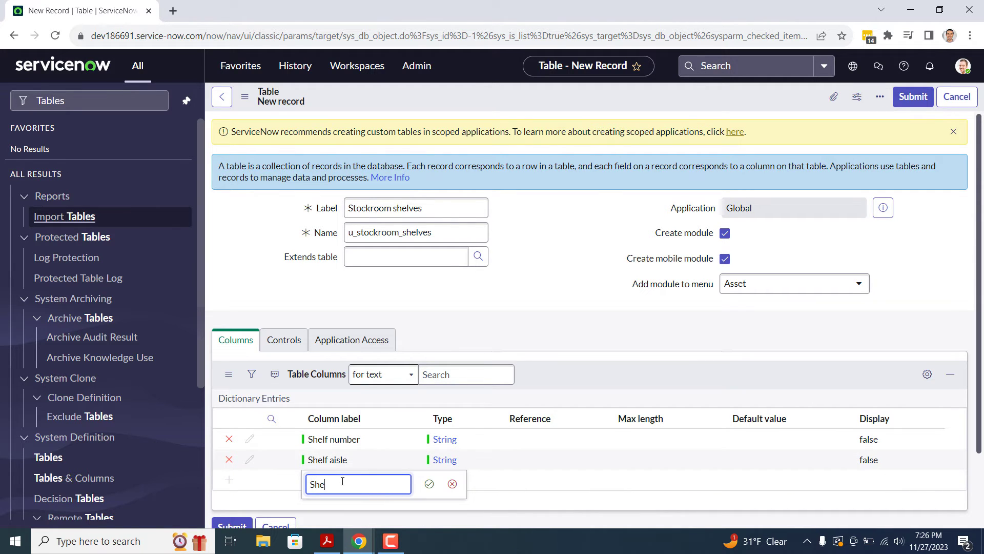
{"action": "left_click", "coordinate": [429, 483]}
{"action": "left_click", "coordinate": [451, 484]}
{"action": "left_click", "coordinate": [451, 484]}
{"action": "type", "text": "String"}
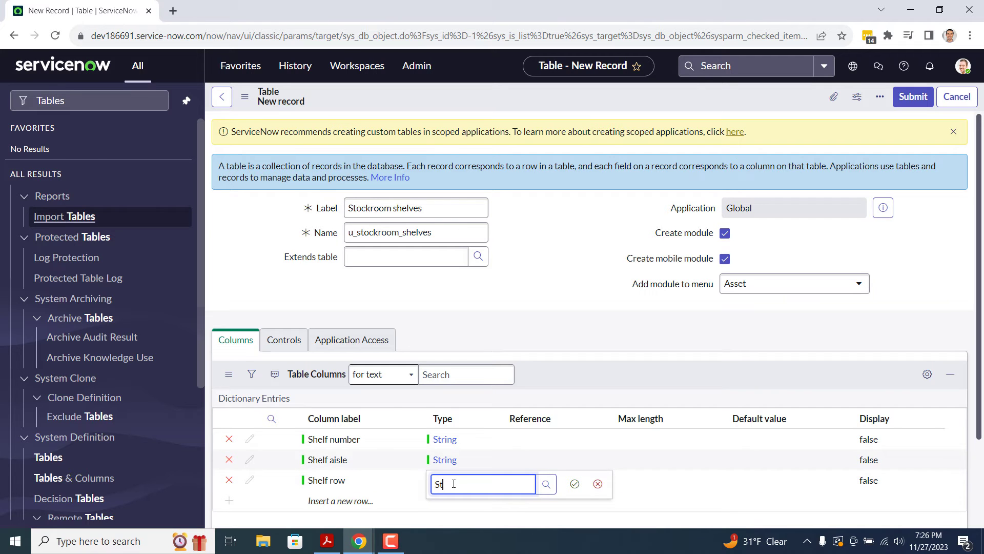
{"action": "left_click", "coordinate": [497, 516]}
{"action": "left_click", "coordinate": [575, 483]}
- Add a 'Stockroom' Reference column pointing to the alm_stockroom table
{"action": "scroll", "coordinate": [518, 459], "scroll_direction": "down", "scroll_amount": 1}
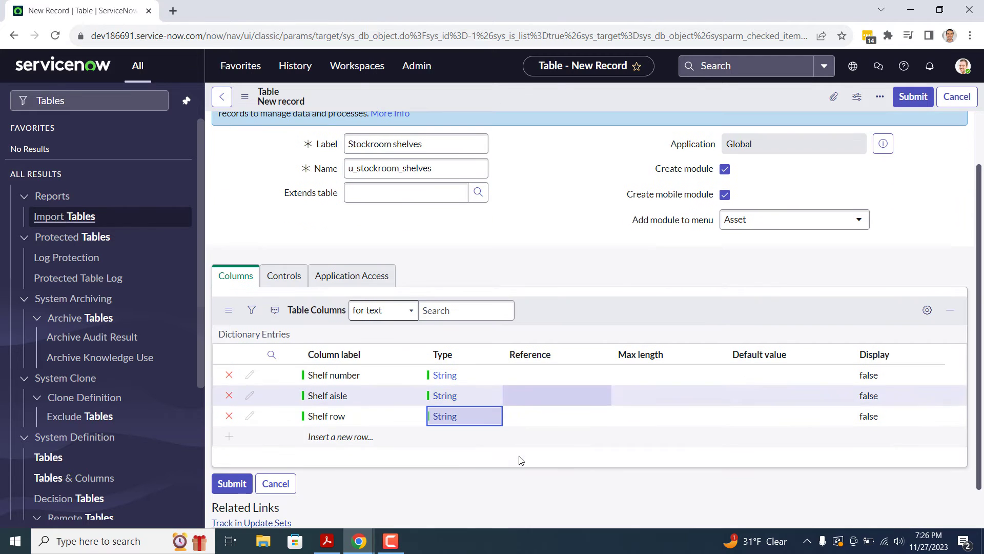
{"action": "left_click", "coordinate": [367, 436]}
{"action": "type", "text": "Stockroom"}
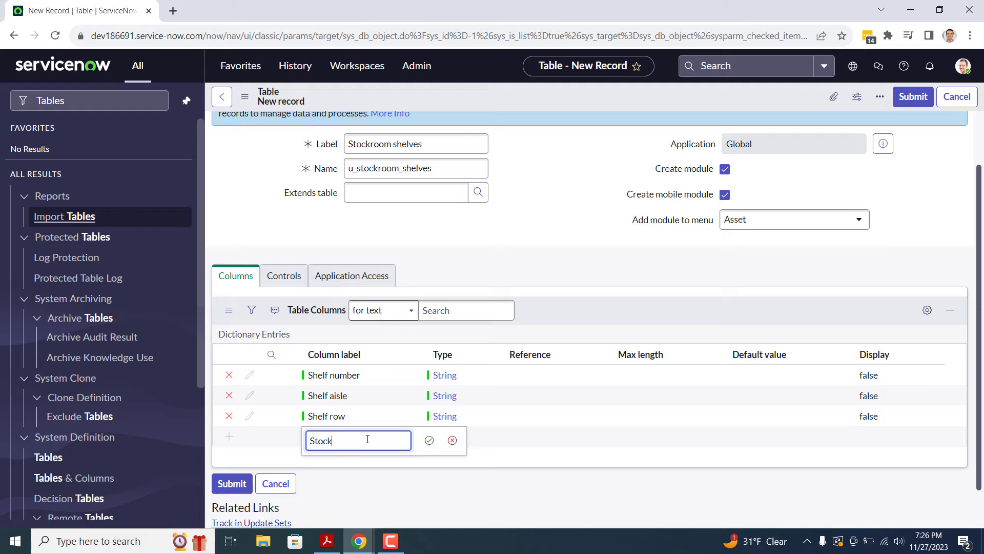
{"action": "left_click", "coordinate": [427, 440]}
{"action": "left_click", "coordinate": [437, 437]}
{"action": "type", "text": "Reference"}
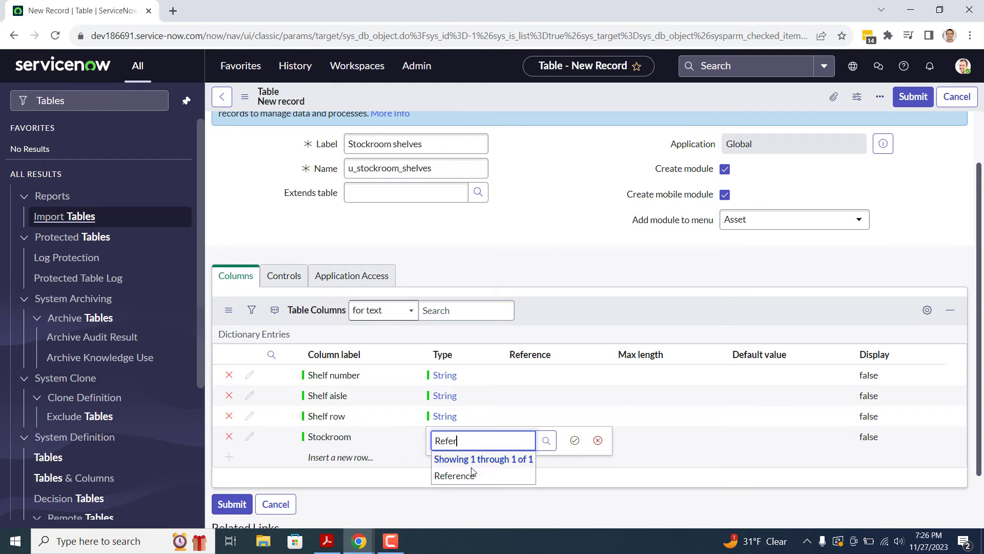
{"action": "left_click", "coordinate": [574, 439]}
{"action": "type", "text": "alm_stockroom"}
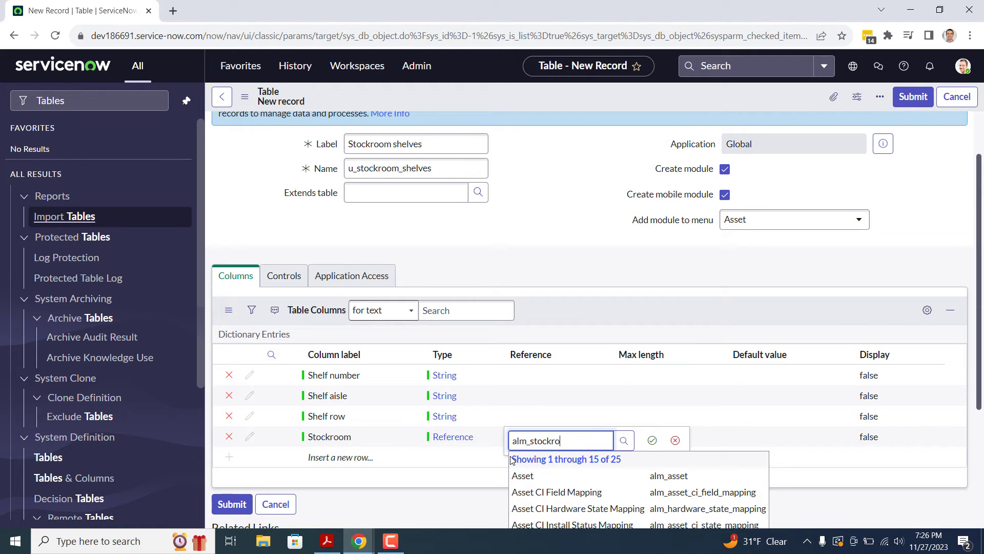
{"action": "left_click", "coordinate": [553, 472]}
{"action": "left_click", "coordinate": [651, 439]}
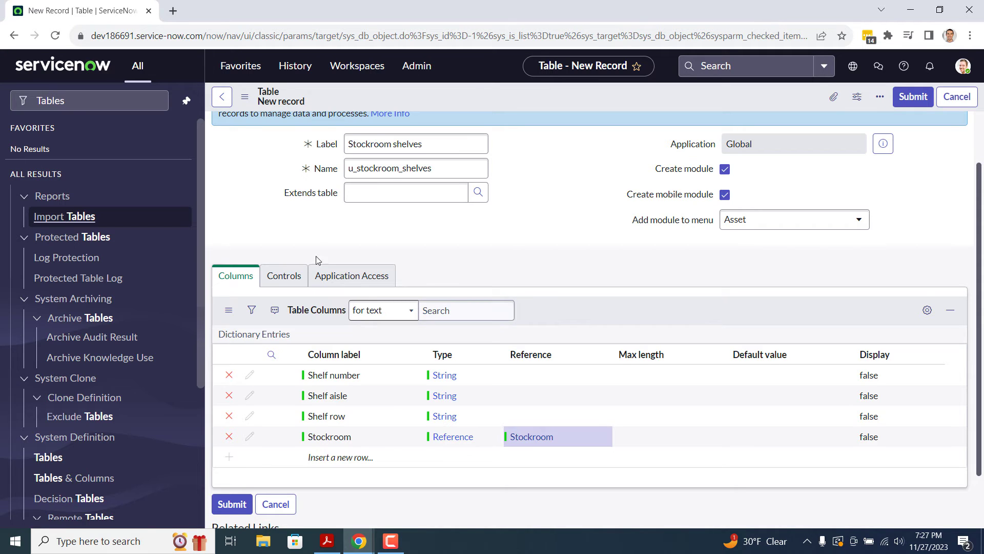
- On Controls, replace the auto-generated user role with the asset role
{"action": "left_click", "coordinate": [285, 276]}
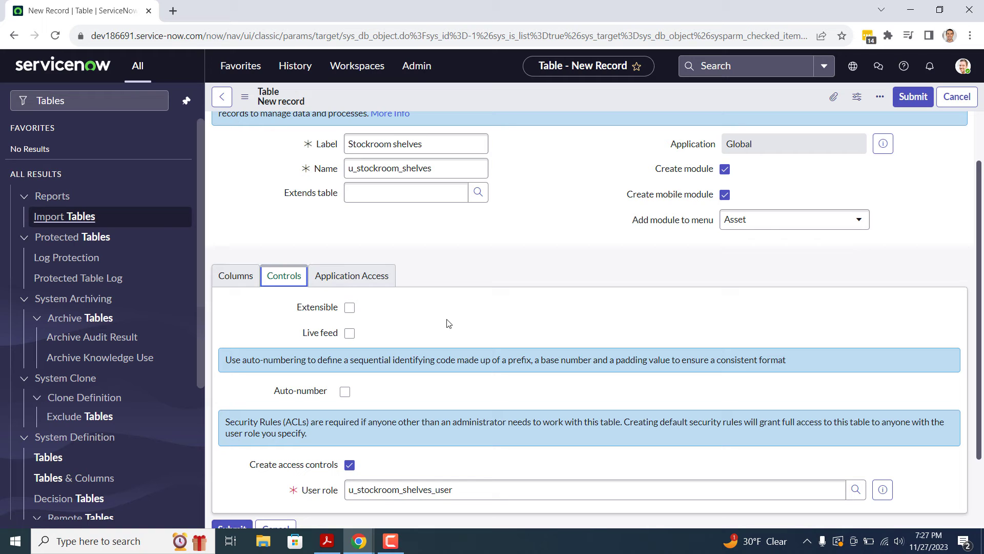
{"action": "double_click", "coordinate": [411, 489]}
{"action": "type", "text": "Asset"}
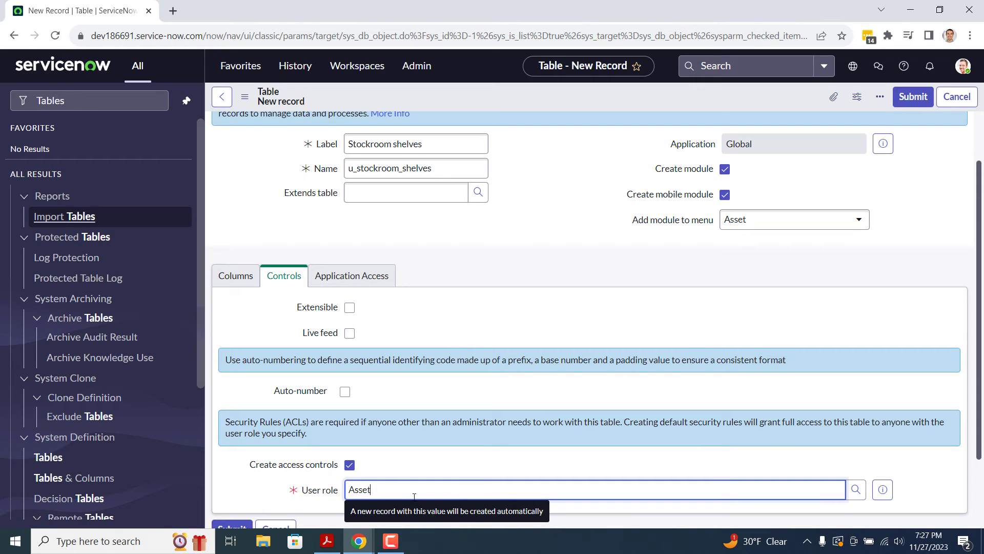
{"action": "key", "text": "Return"}
{"action": "left_click", "coordinate": [439, 459]}
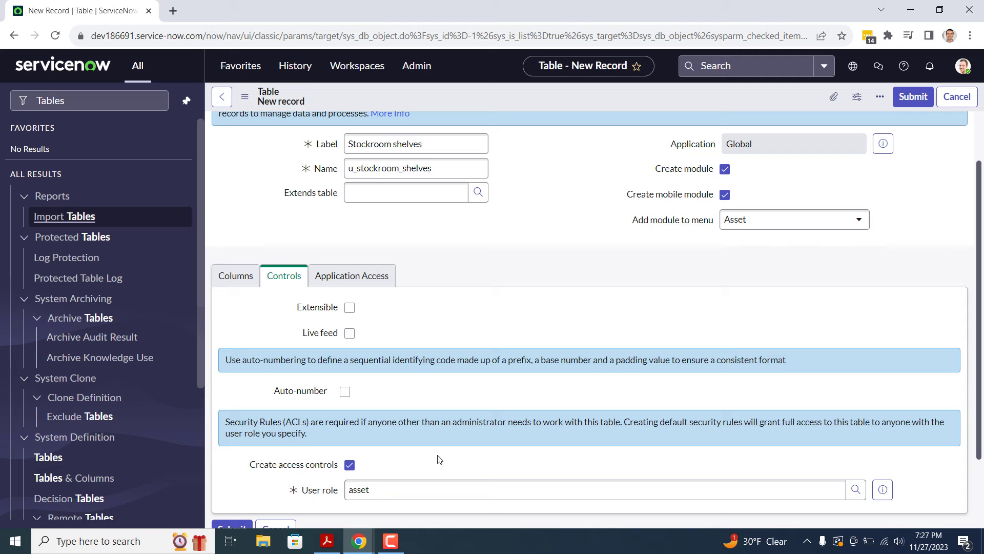
- Review the Application Access settings and submit the Stockroom shelves table
{"action": "left_click", "coordinate": [388, 278]}
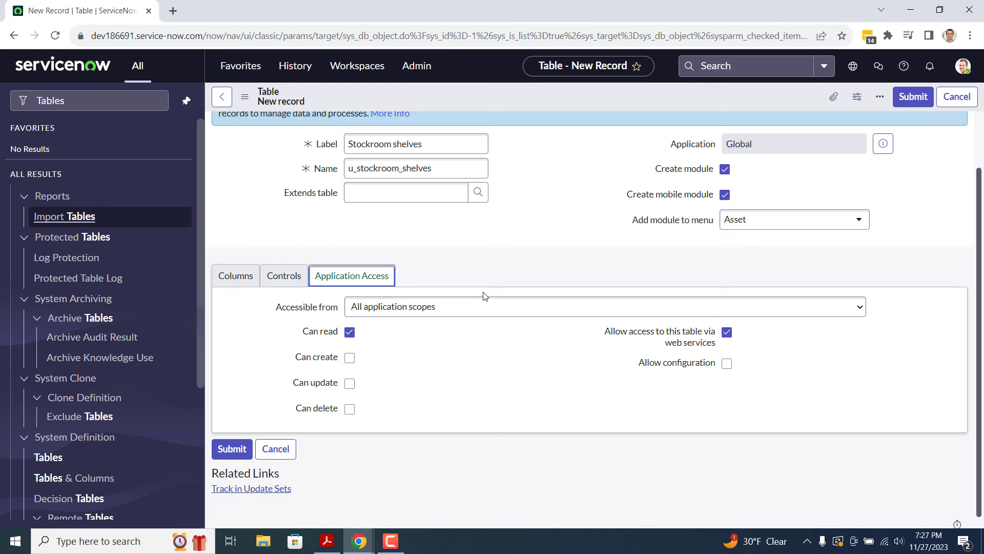
{"action": "left_click", "coordinate": [913, 97]}
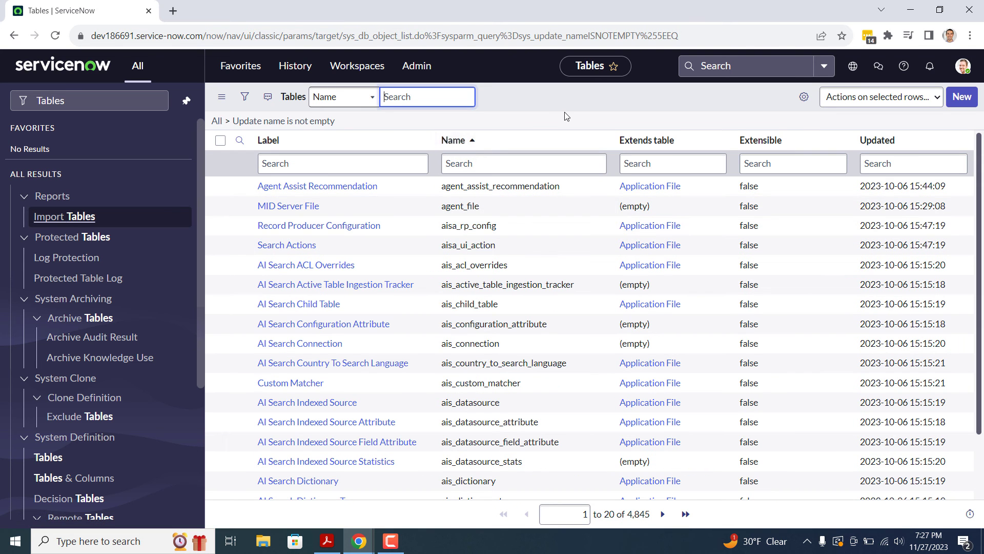
- Filter the navigator for 'Stockroom Shelves' and open that module under Asset
{"action": "left_click", "coordinate": [566, 117]}
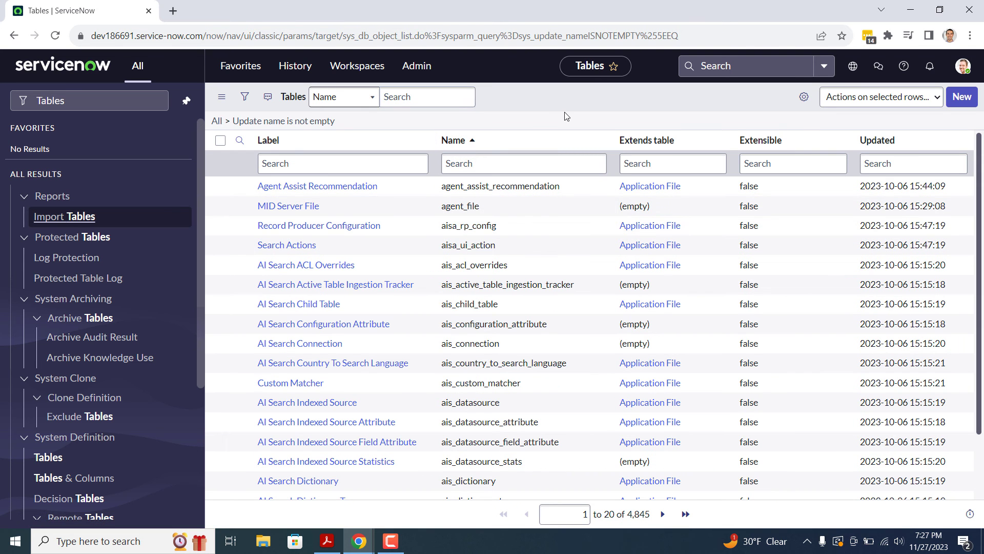
{"action": "left_click", "coordinate": [103, 95]}
{"action": "type", "text": "Sto"}
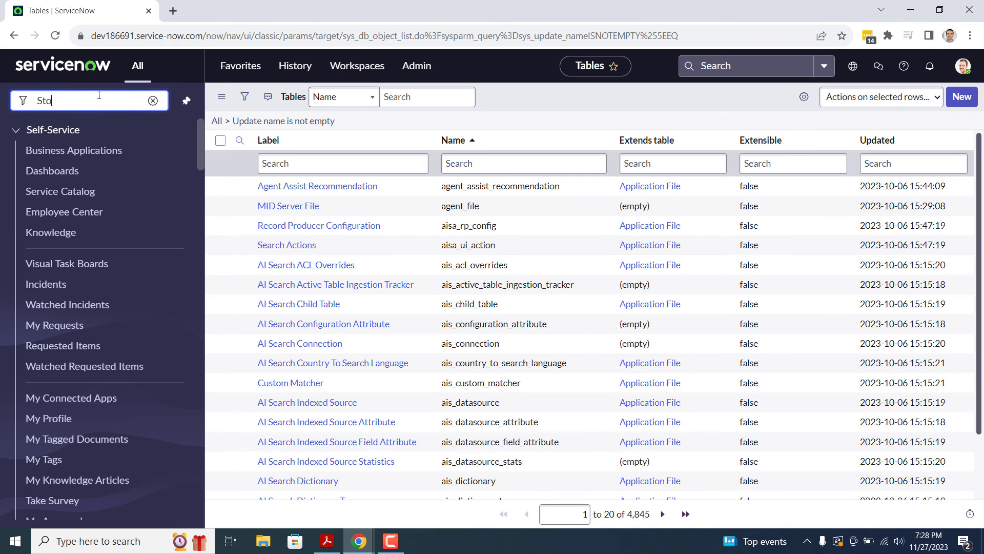
{"action": "type", "text": "ckroom Shelves"}
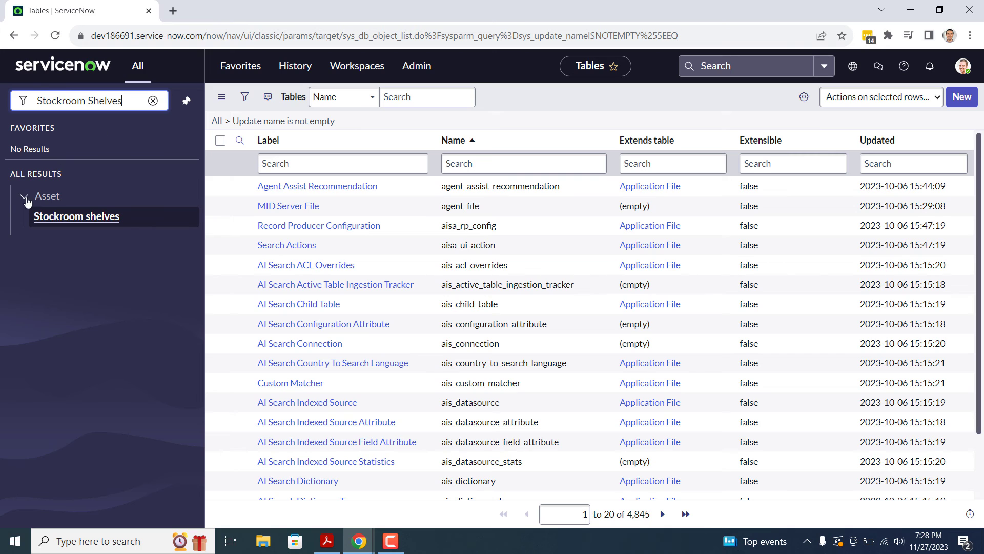
{"action": "left_click", "coordinate": [77, 216]}
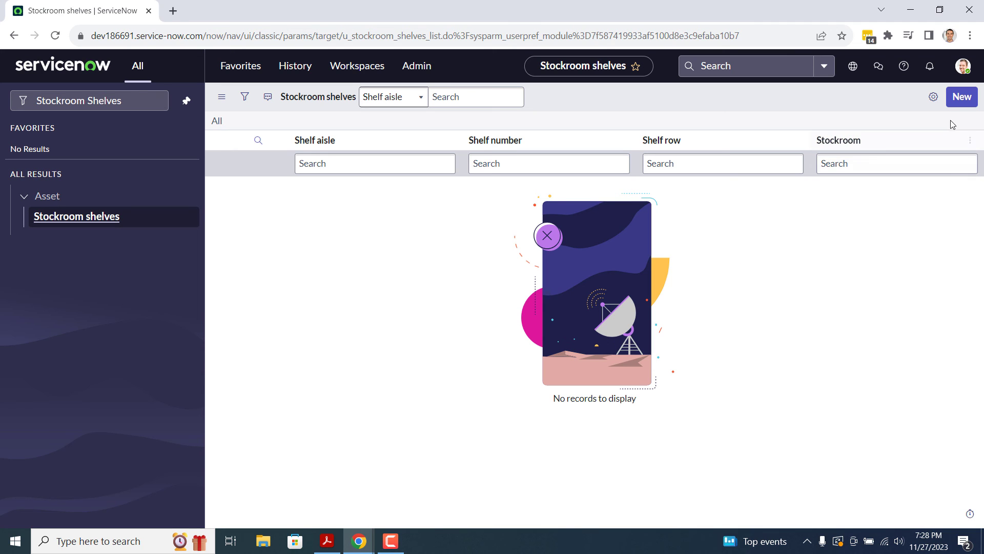
- Create a shelf: aisle A, number 01, row 2, stockroom San Diego Border - Pickup/Dropoff
{"action": "left_click", "coordinate": [961, 96]}
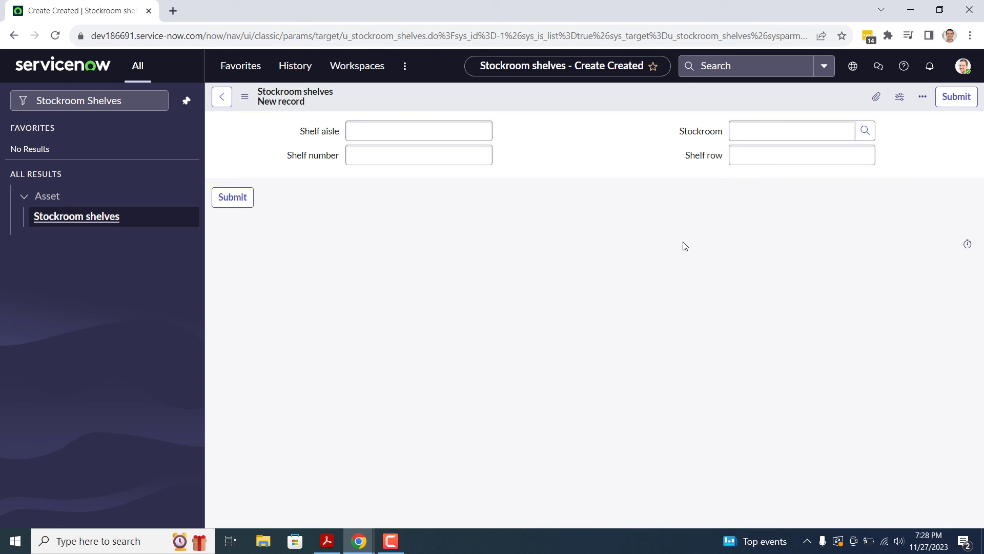
{"action": "left_click", "coordinate": [458, 137]}
{"action": "type", "text": "A"}
{"action": "left_click", "coordinate": [470, 160]}
{"action": "type", "text": "01"}
{"action": "left_click", "coordinate": [764, 160]}
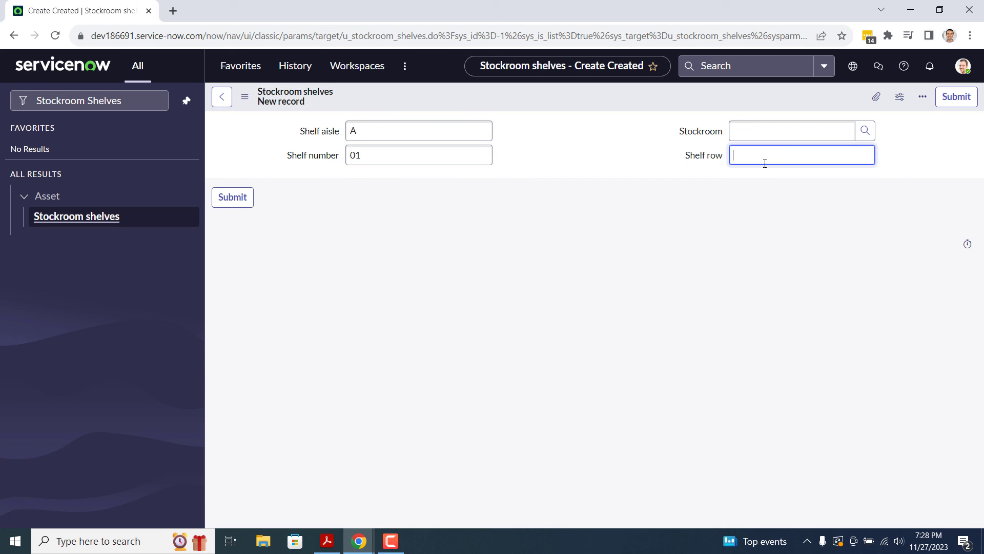
{"action": "type", "text": "2"}
{"action": "left_click", "coordinate": [764, 133]}
{"action": "type", "text": "Sa"}
{"action": "key", "text": "Return"}
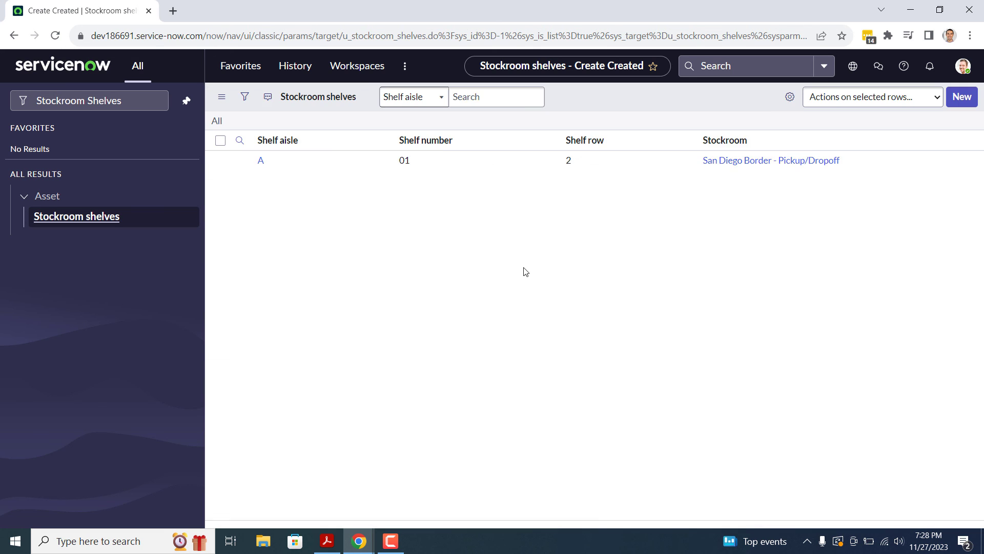